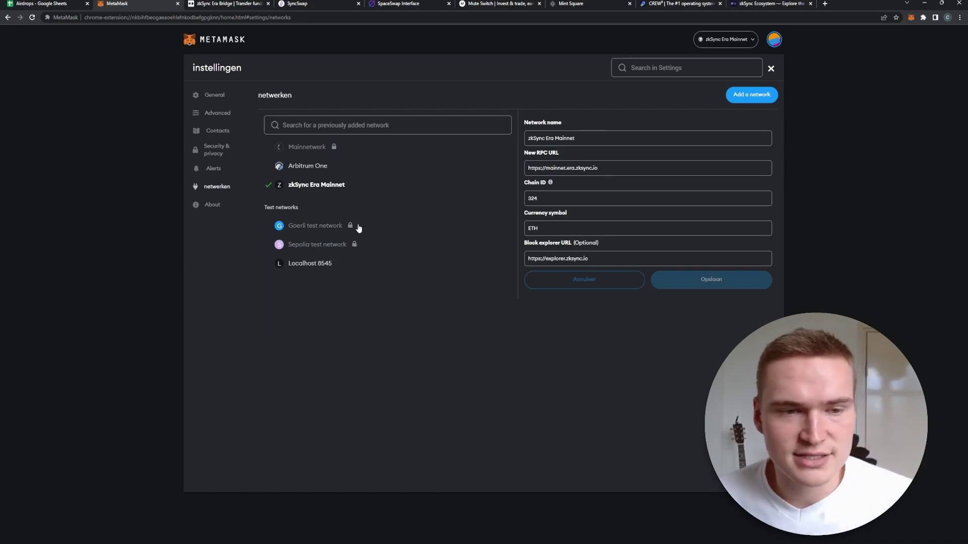
Check the zkSync Era Mainnet network fields in MetaMask, then go to the zkSync Era Bridge tab.
scroll(388, 237, up, 2)
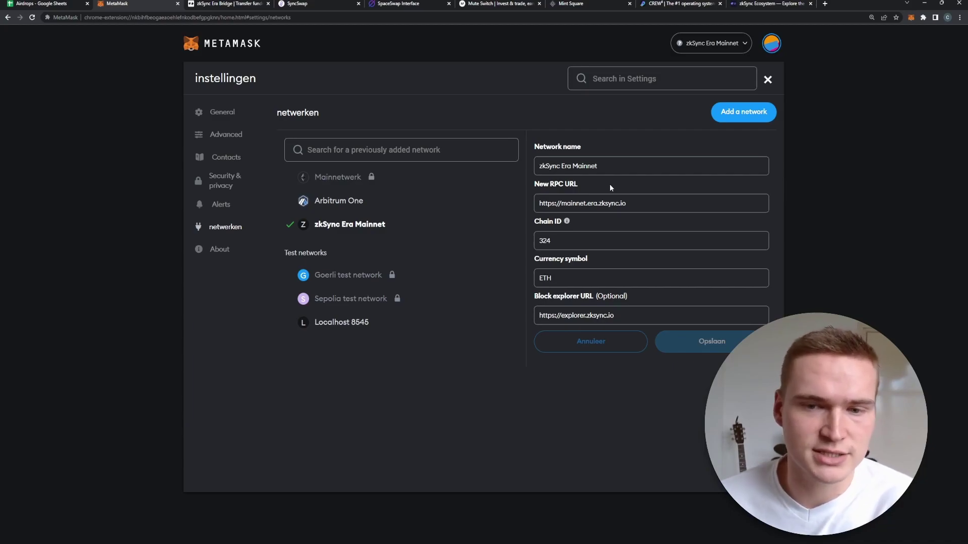
drag(584, 165, 643, 309)
click(646, 315)
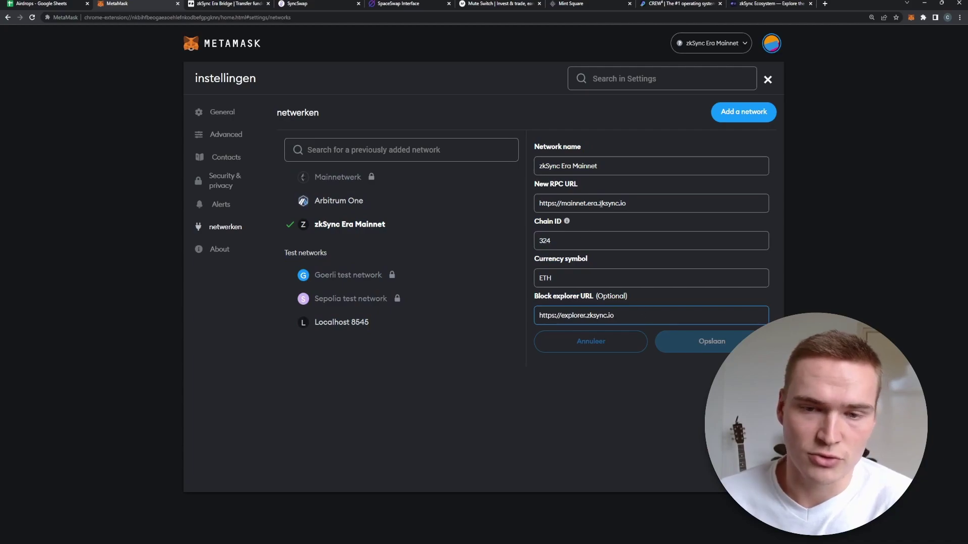
click(700, 169)
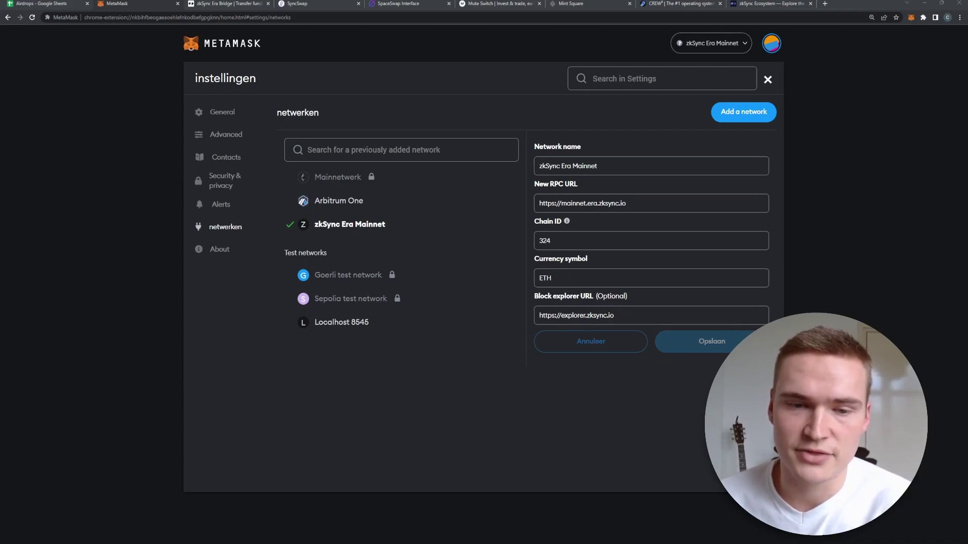
key(alt+Tab)
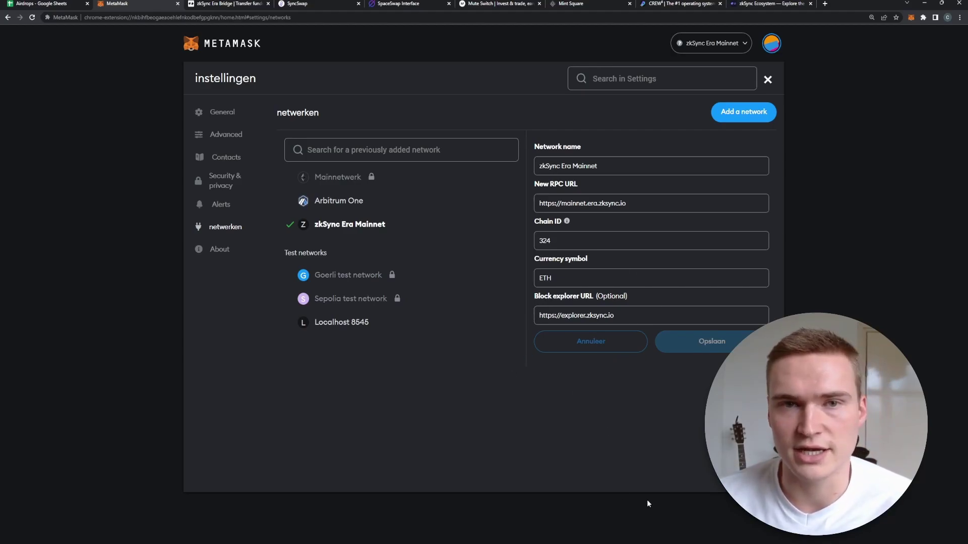
key(ctrl+Tab)
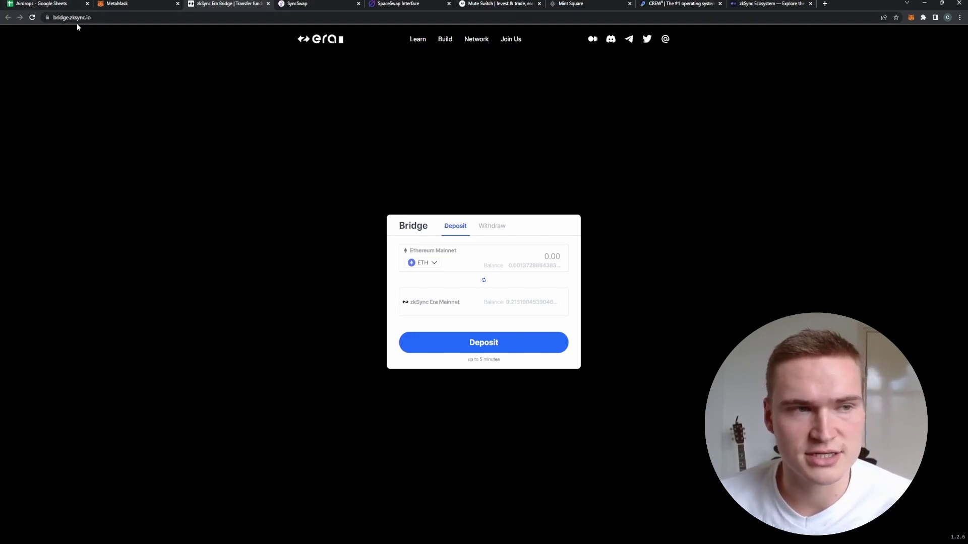
Zoom the bridge page and try the ETH deposit to zkSync Era Mainnet with amount 0.00.
key(ctrl+plus)
key(ctrl+plus)
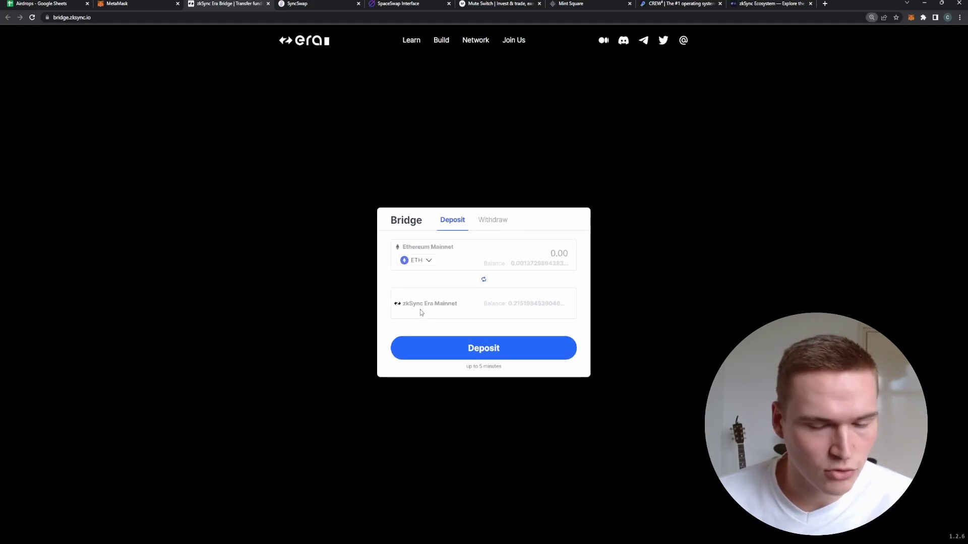
key(ctrl+minus)
key(ctrl+minus)
key(ctrl+plus)
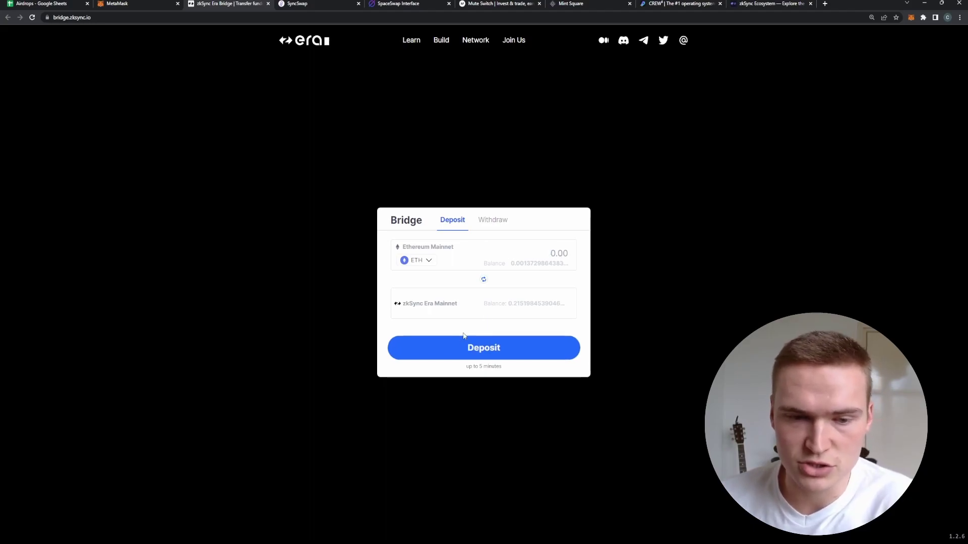
click(504, 343)
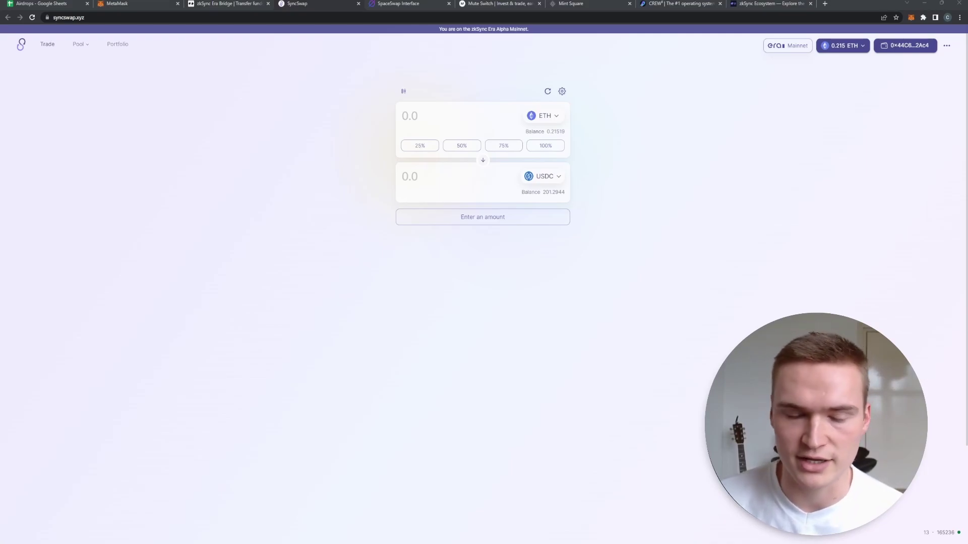
key(ctrl+1)
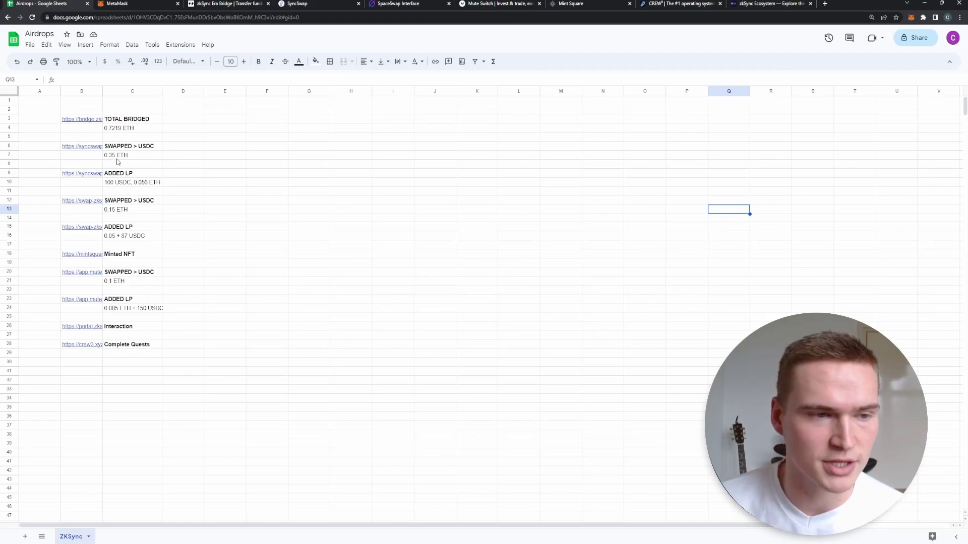
click(128, 128)
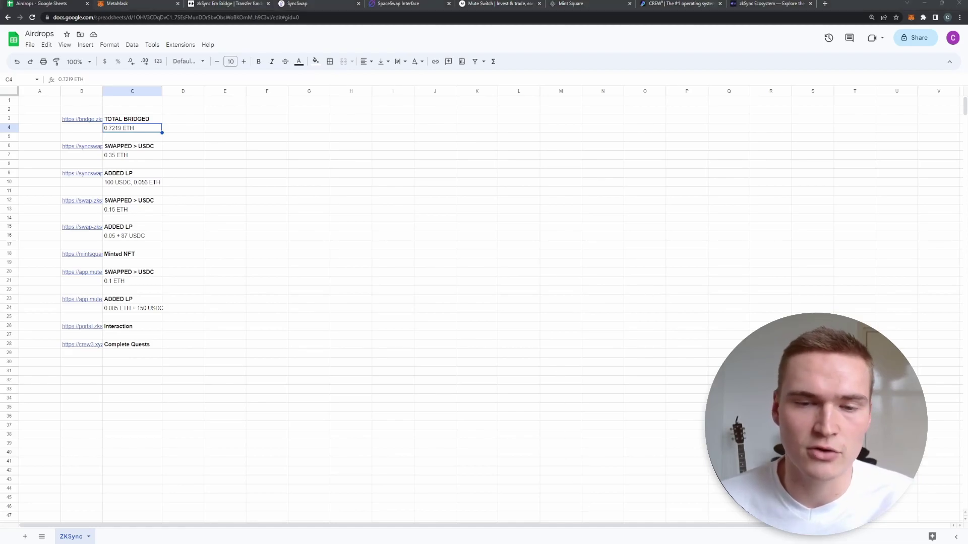
click(812, 281)
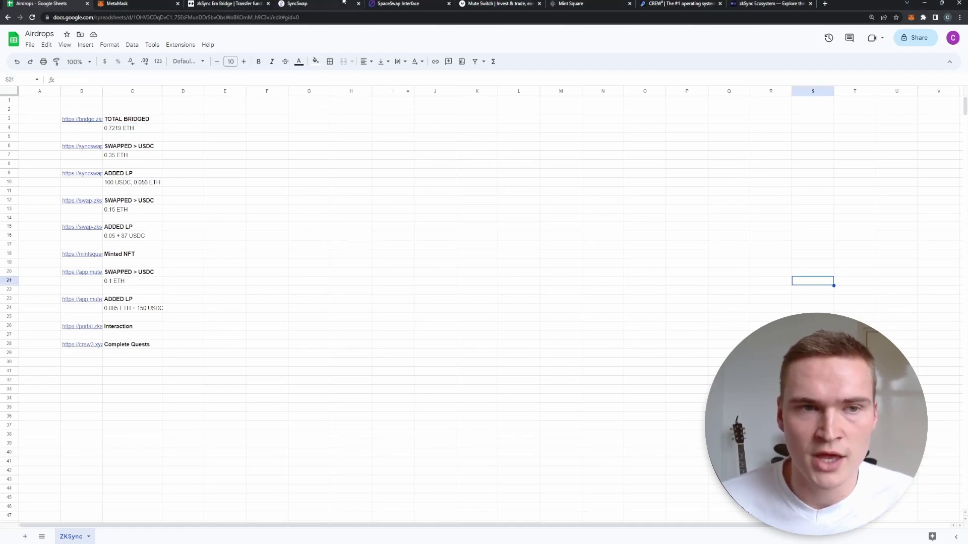
click(321, 4)
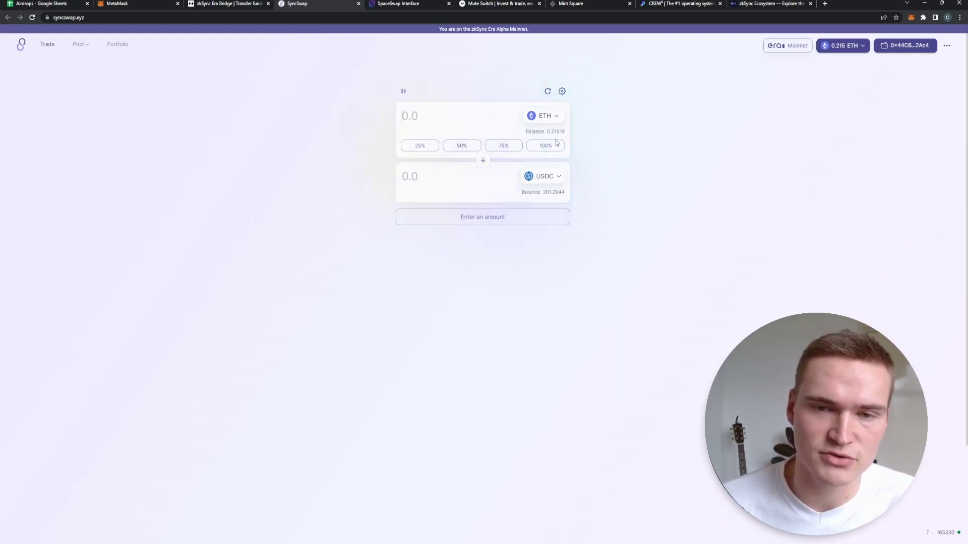
Enter 0.1 ETH to sell with USDC kept as the output token.
click(457, 112)
text(0.1)
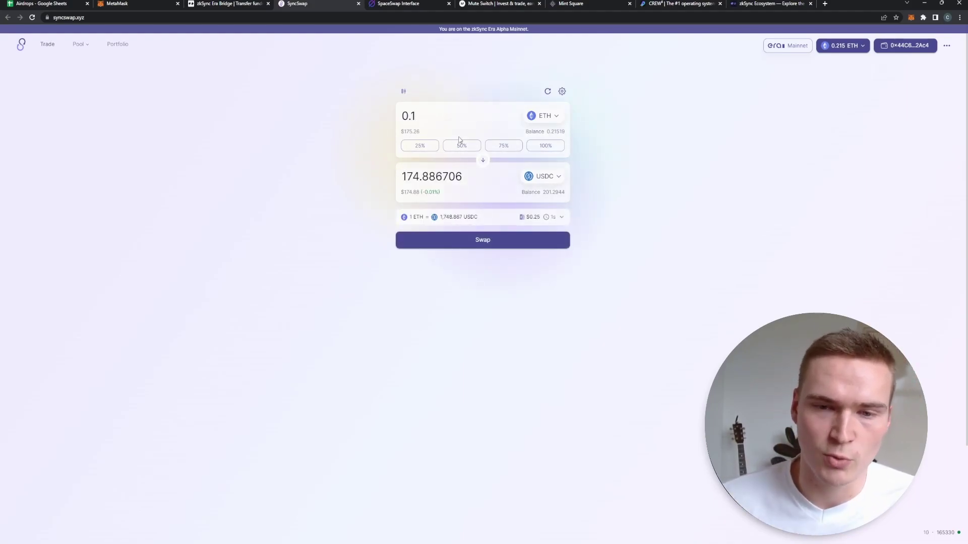
click(553, 182)
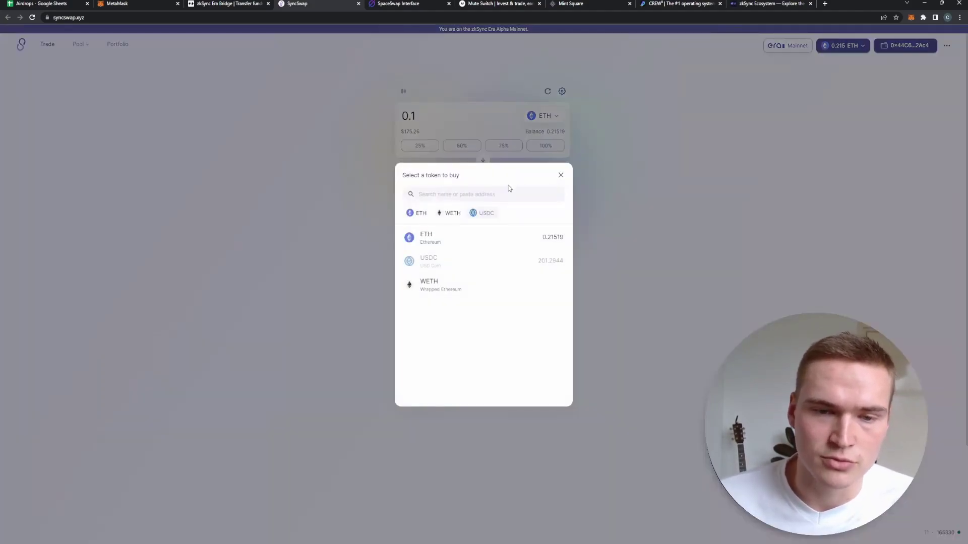
click(646, 253)
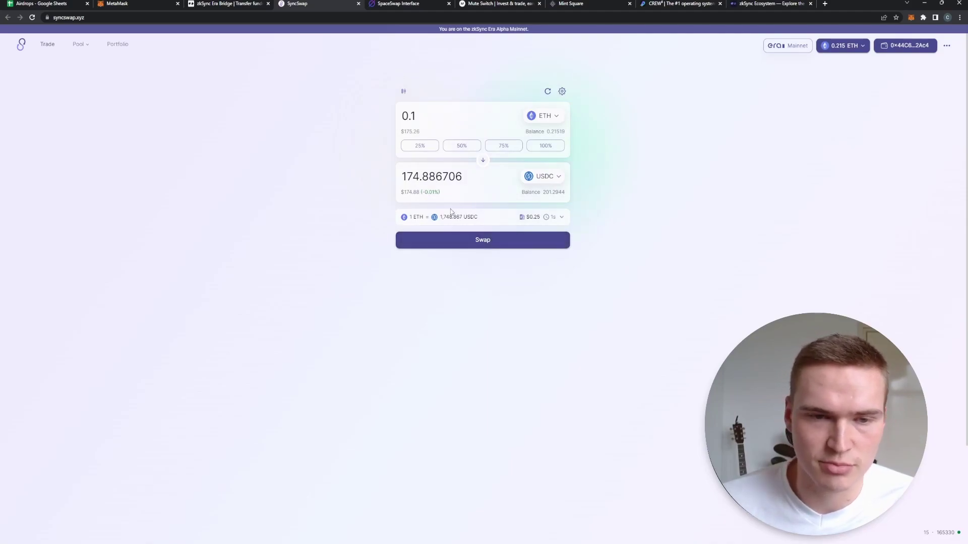
drag(403, 132, 420, 132)
drag(401, 192, 416, 195)
click(419, 199)
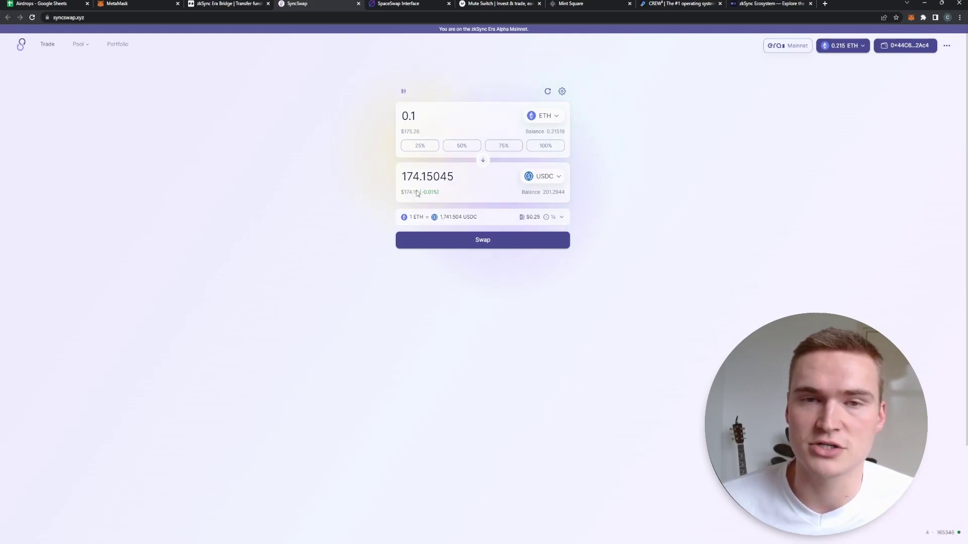
Swap 0.1 ETH for 174.15045 USDC, confirming the transaction in MetaMask.
click(507, 246)
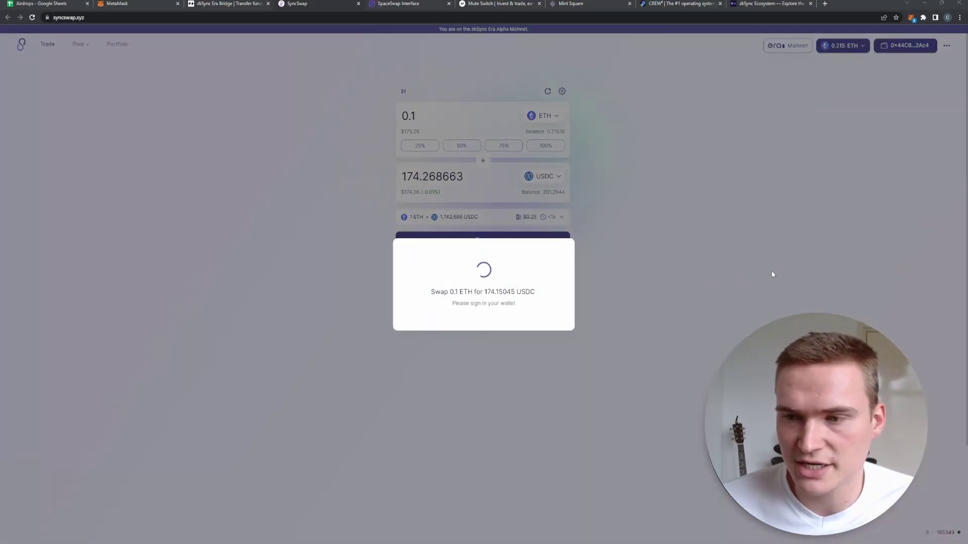
click(924, 229)
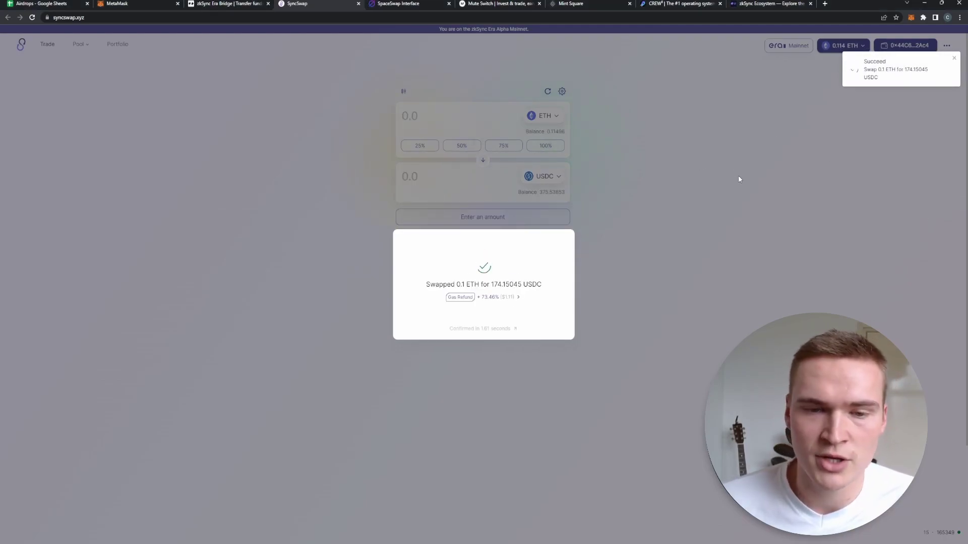
click(633, 222)
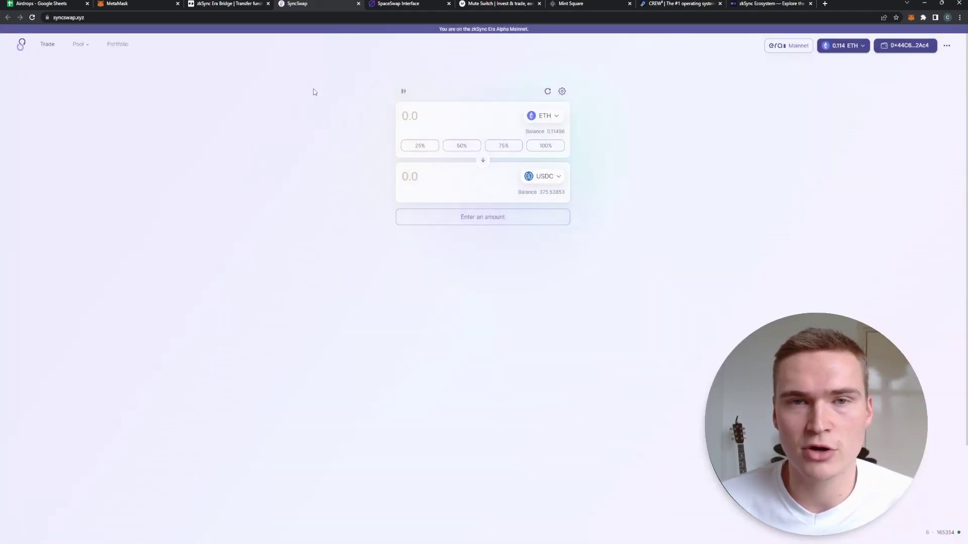
Open the USDC/ETH Classic Pool and its deposit form.
click(79, 44)
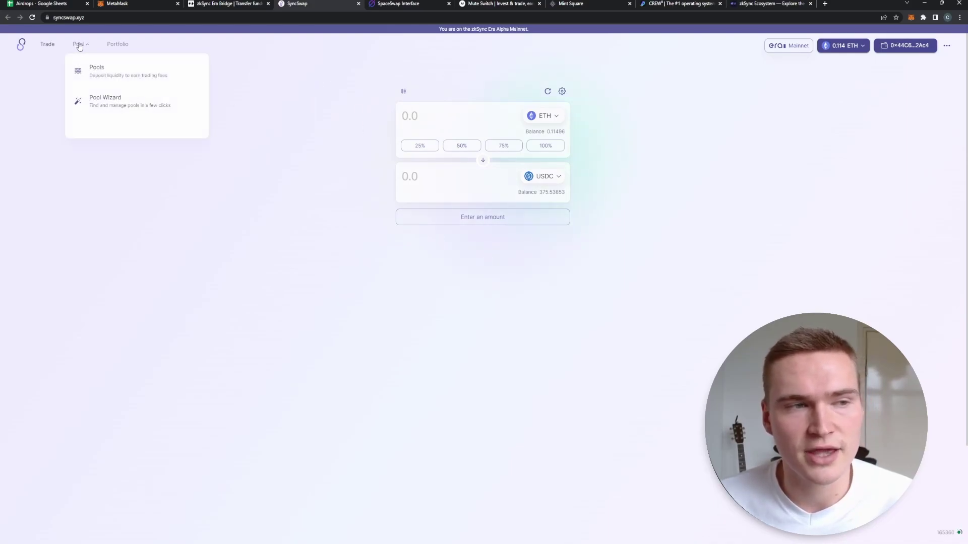
click(88, 69)
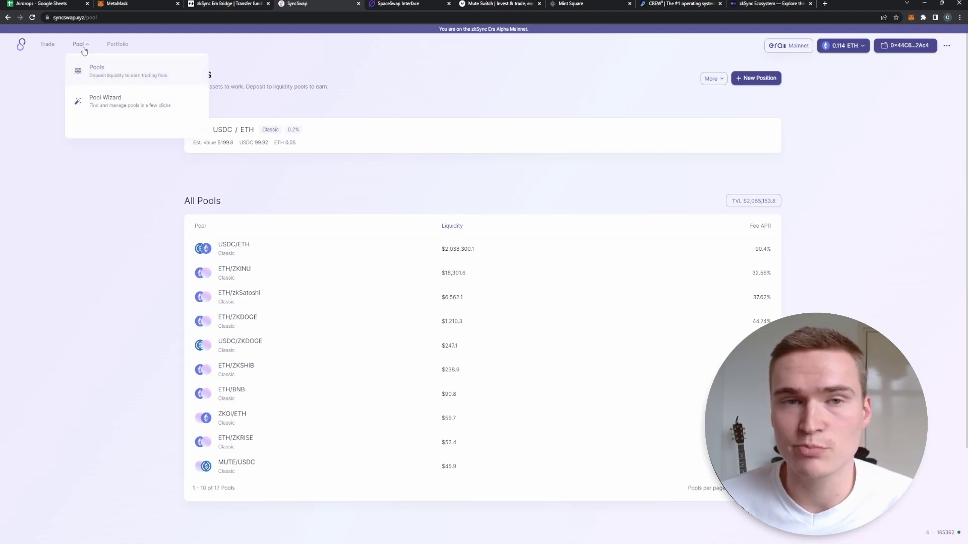
click(247, 246)
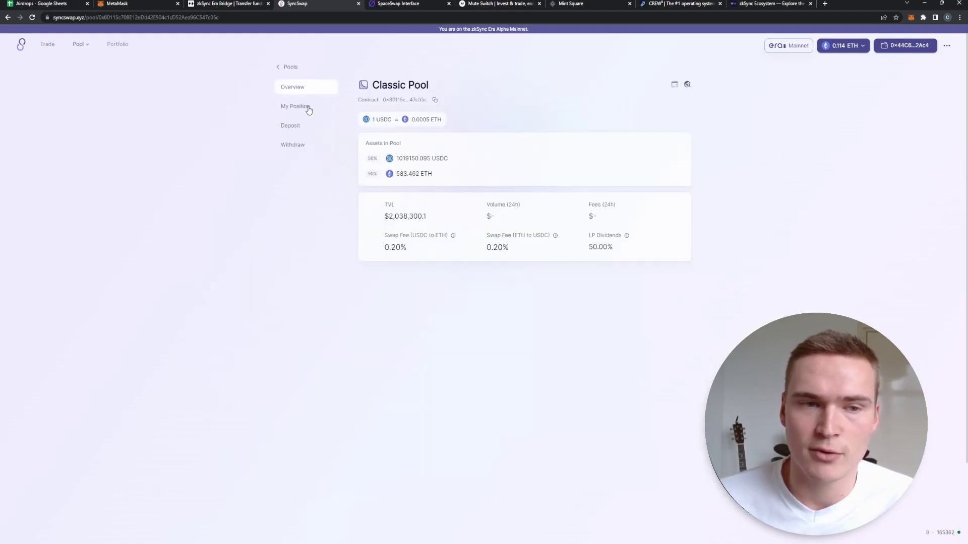
click(299, 127)
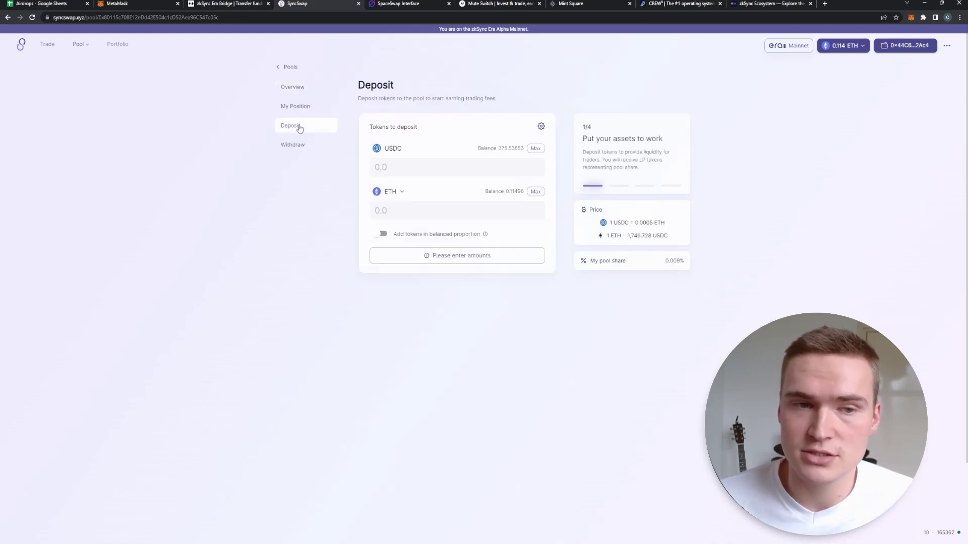
click(300, 107)
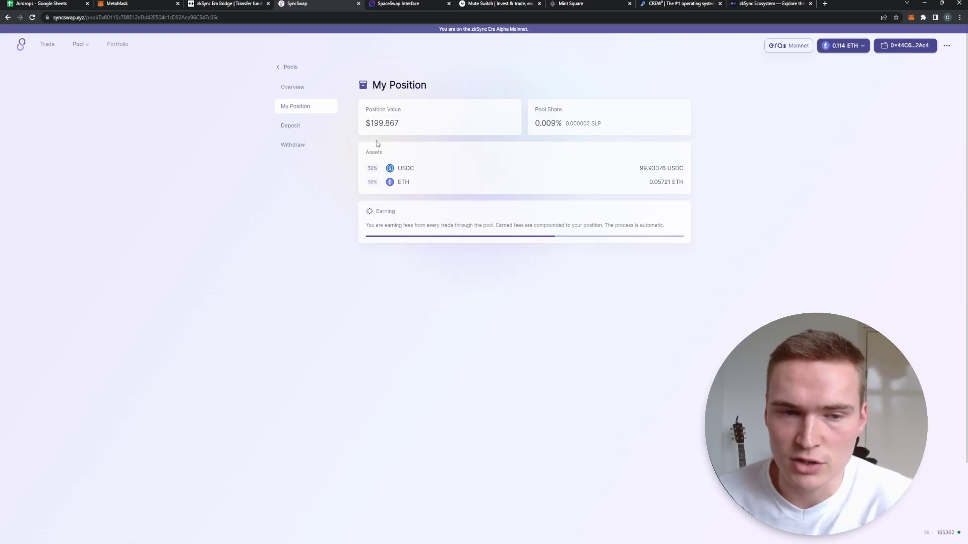
click(297, 130)
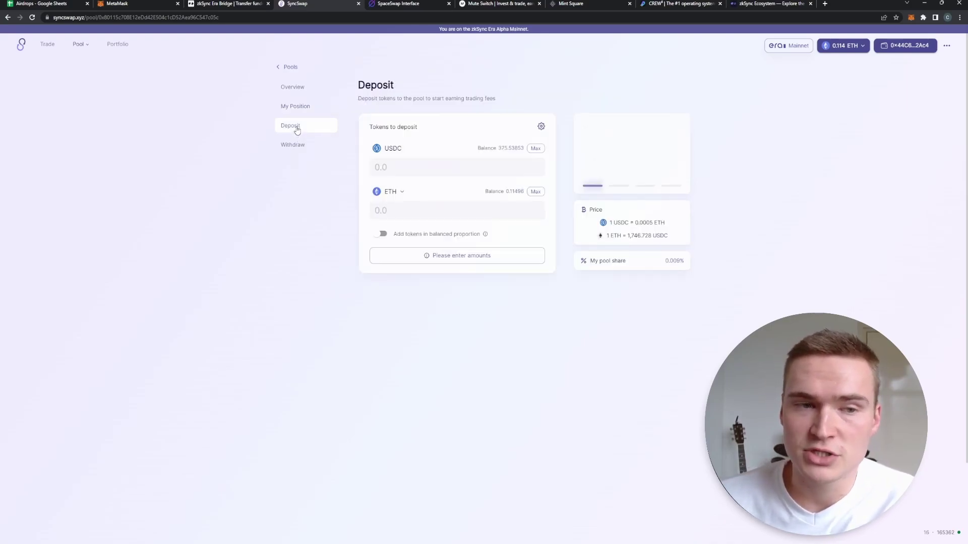
Approve USDC and deposit 150 USDC with balanced 0.08 ETH into the pool.
click(439, 166)
text(150)
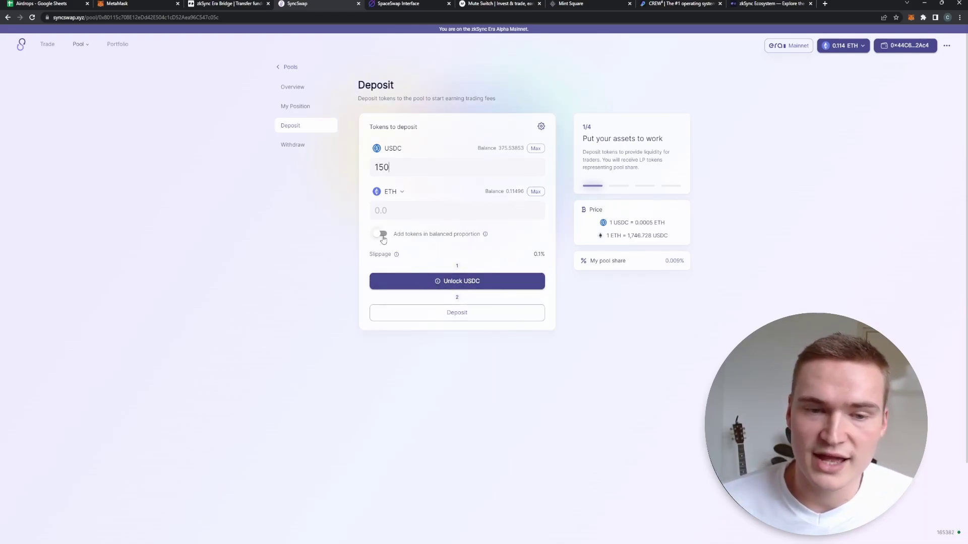
click(382, 234)
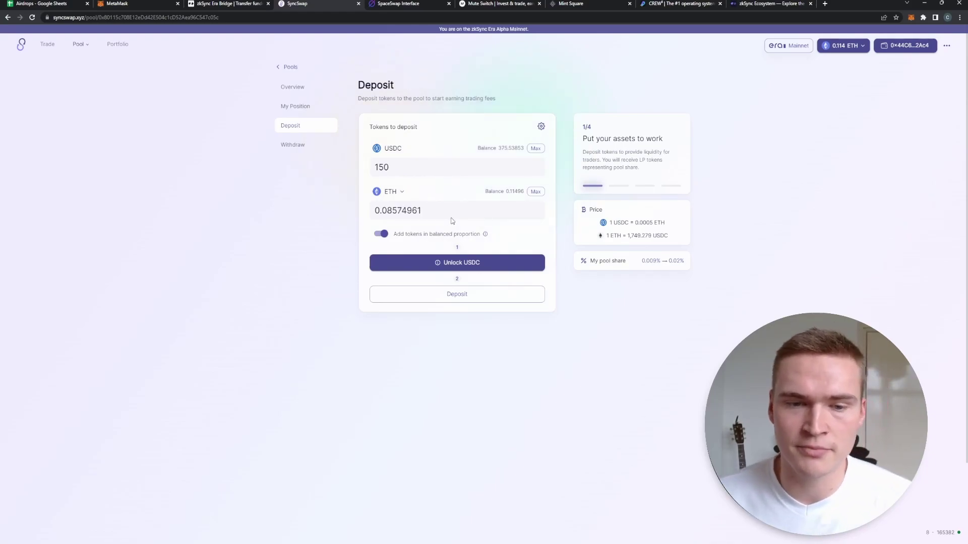
click(463, 264)
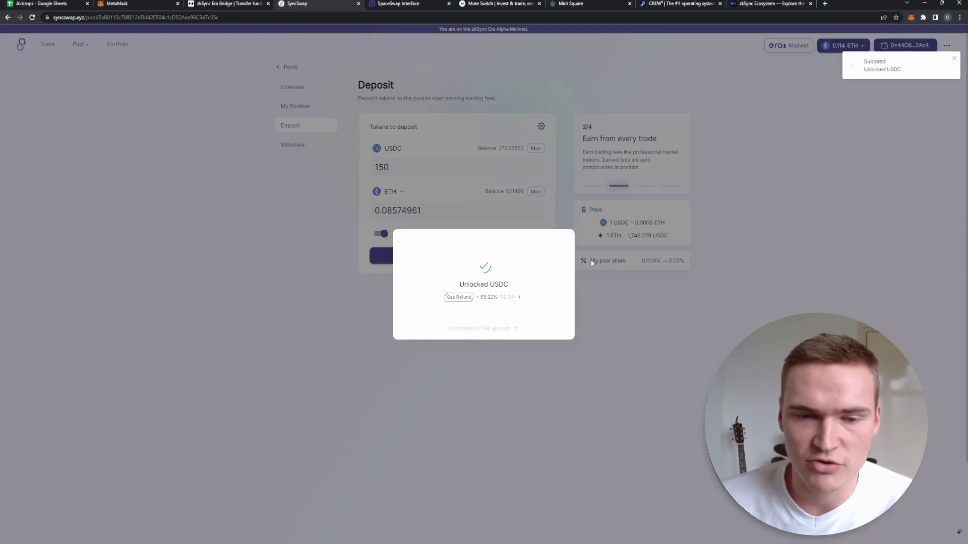
click(579, 301)
click(467, 260)
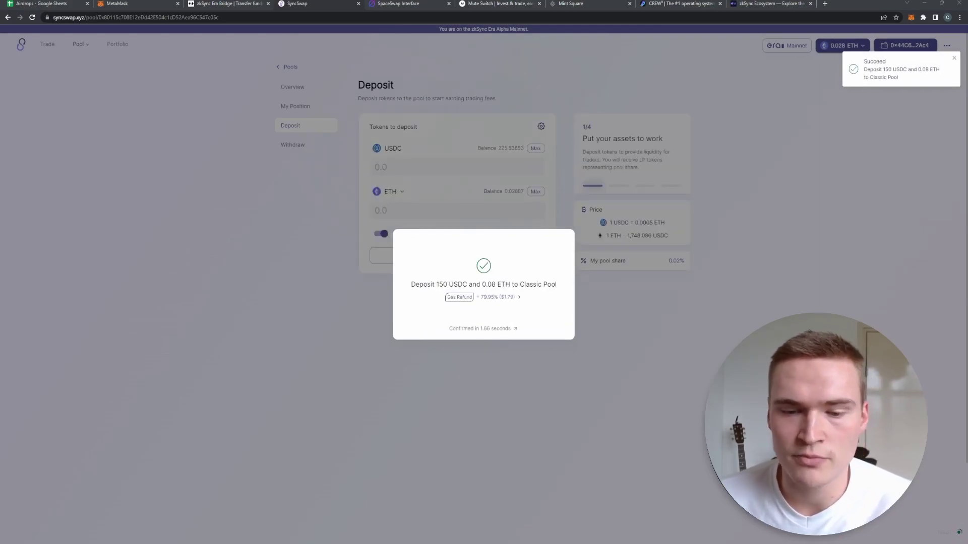
click(698, 224)
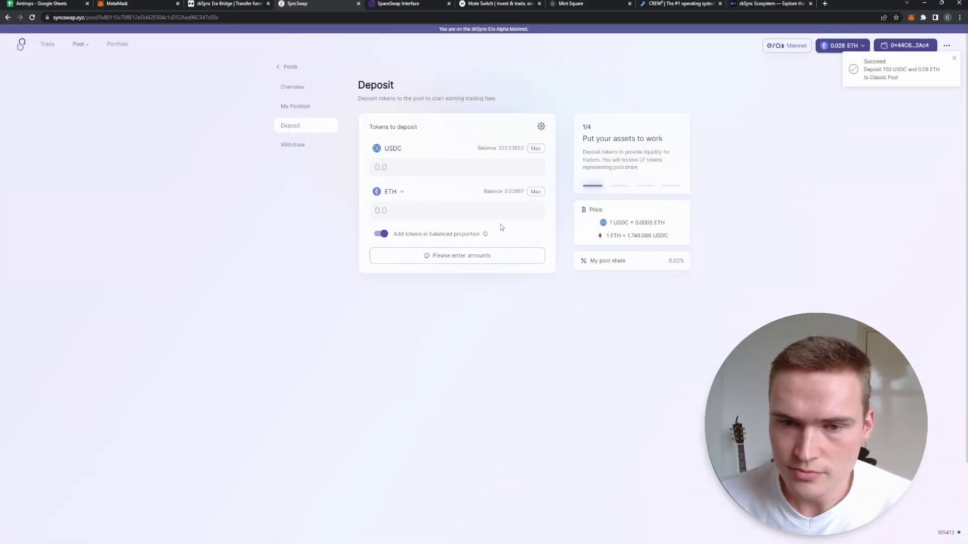
View the pool position worth $499.843 with 249.92169 USDC and 0.14296 ETH.
click(304, 107)
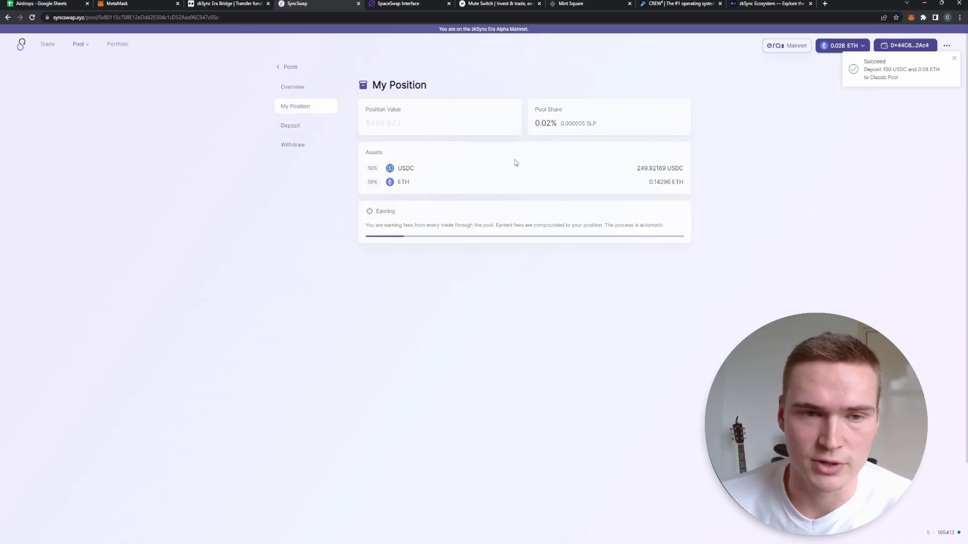
triple_click(405, 126)
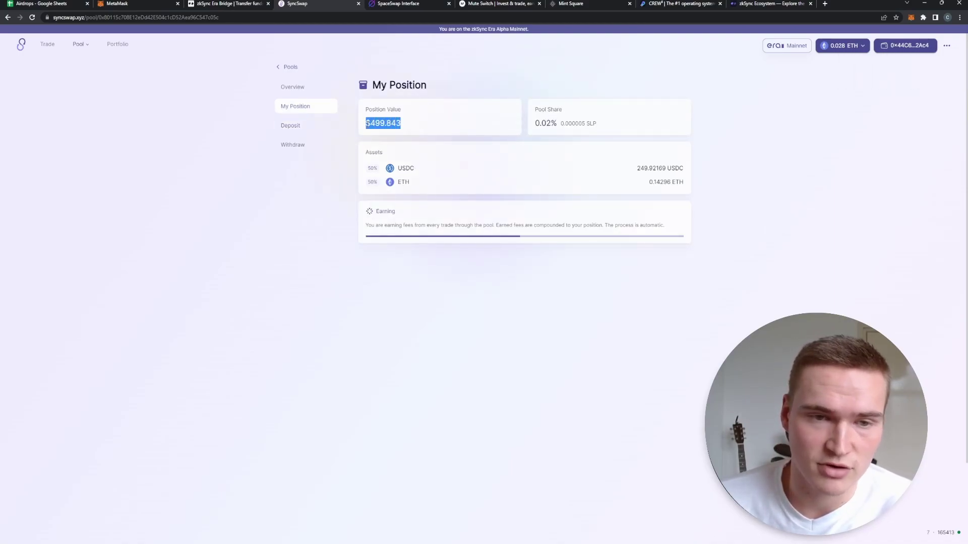
click(403, 128)
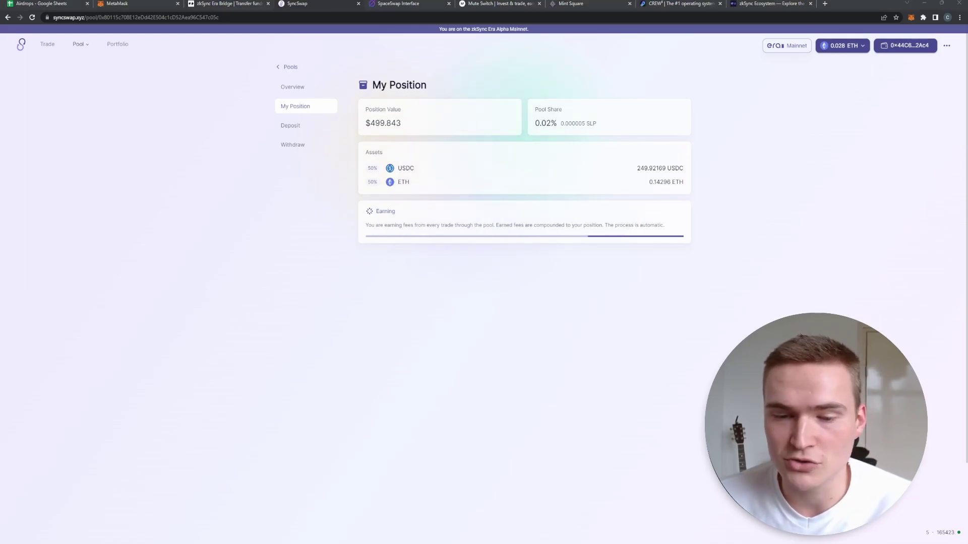
Pair ETH with USDC in SpaceFi's Add Liquidity form, showing the existing USDC/ETH position.
click(398, 4)
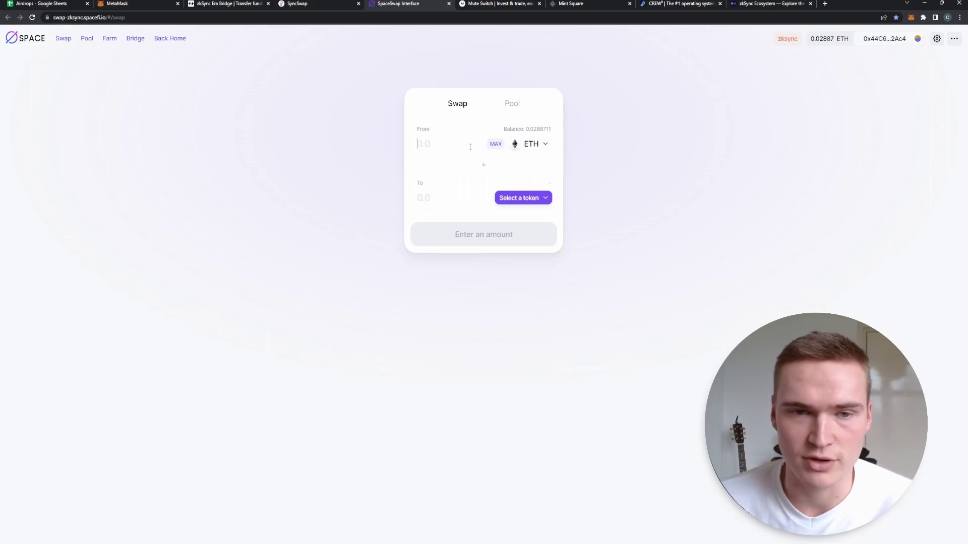
click(529, 197)
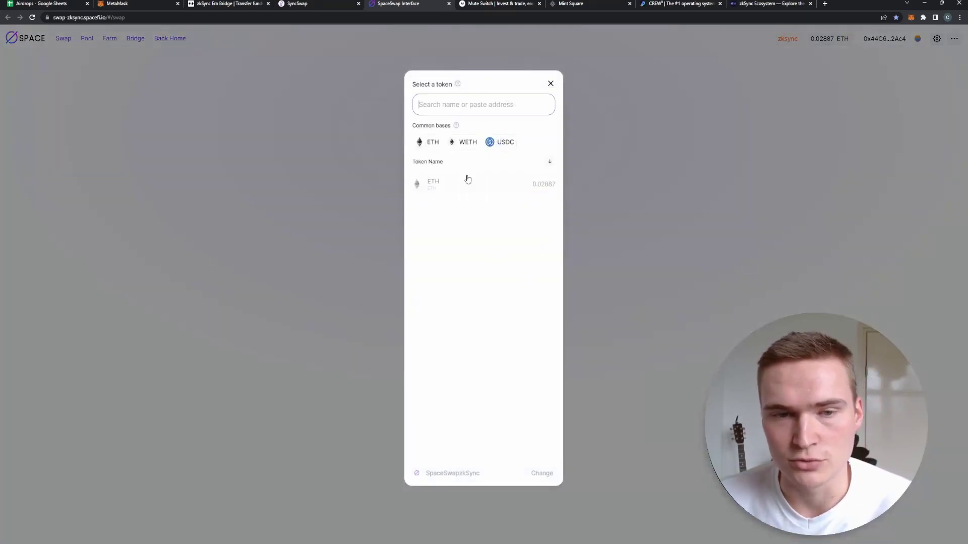
click(500, 142)
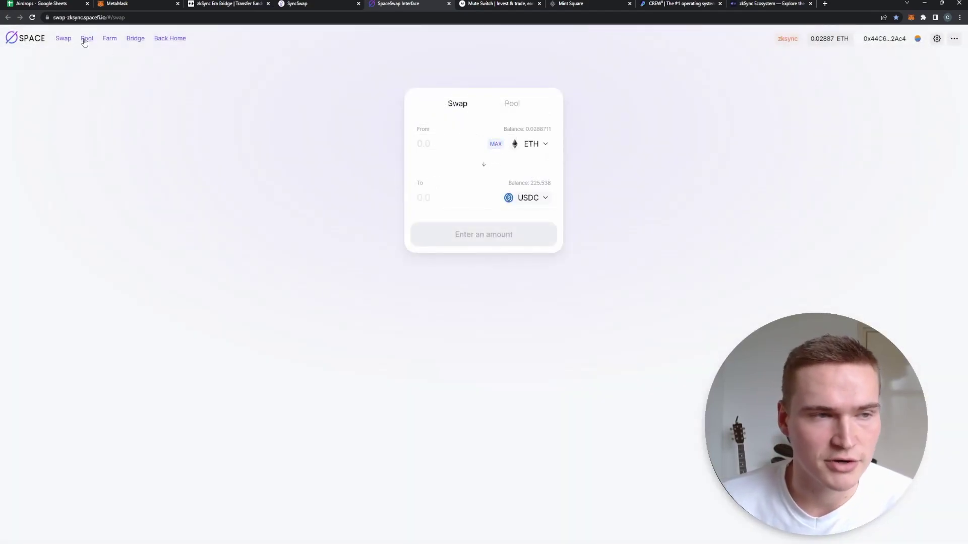
click(86, 40)
click(497, 132)
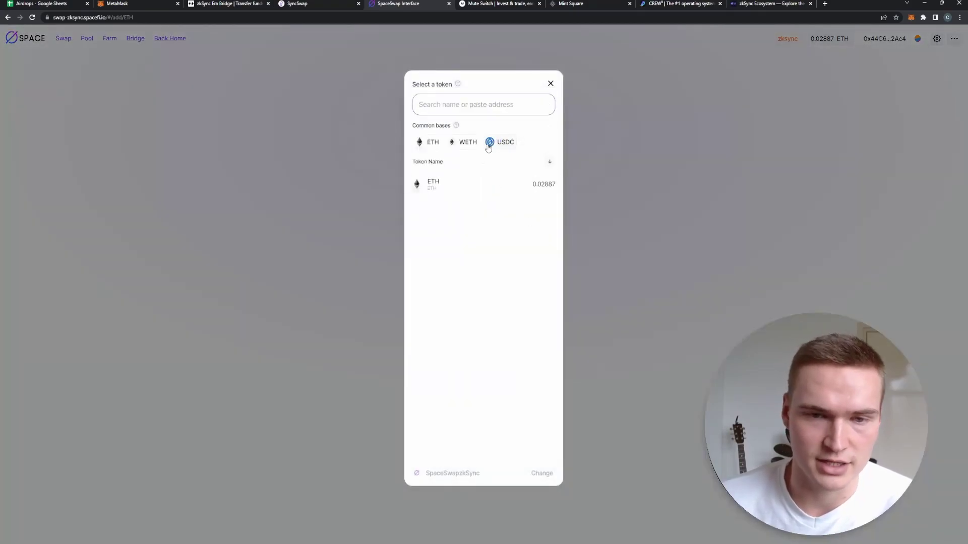
click(499, 141)
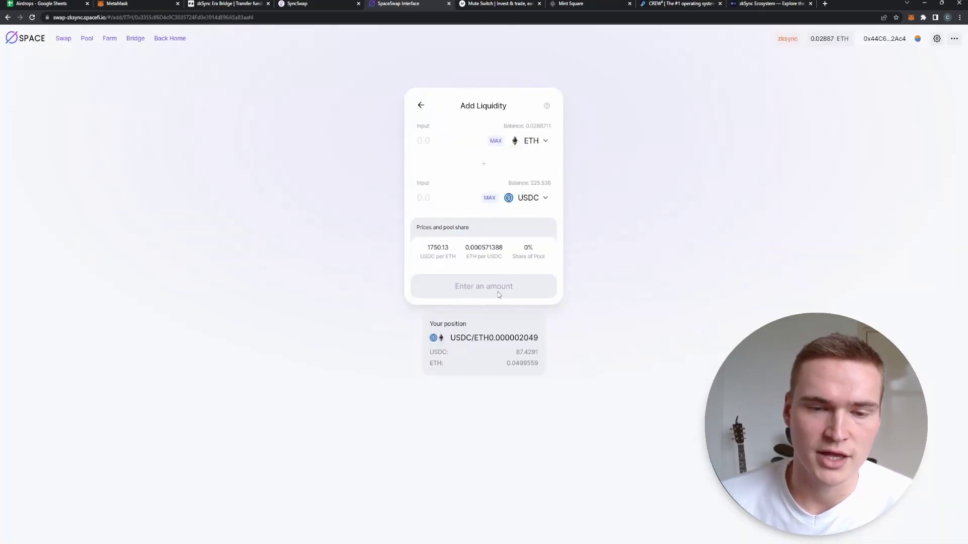
click(322, 4)
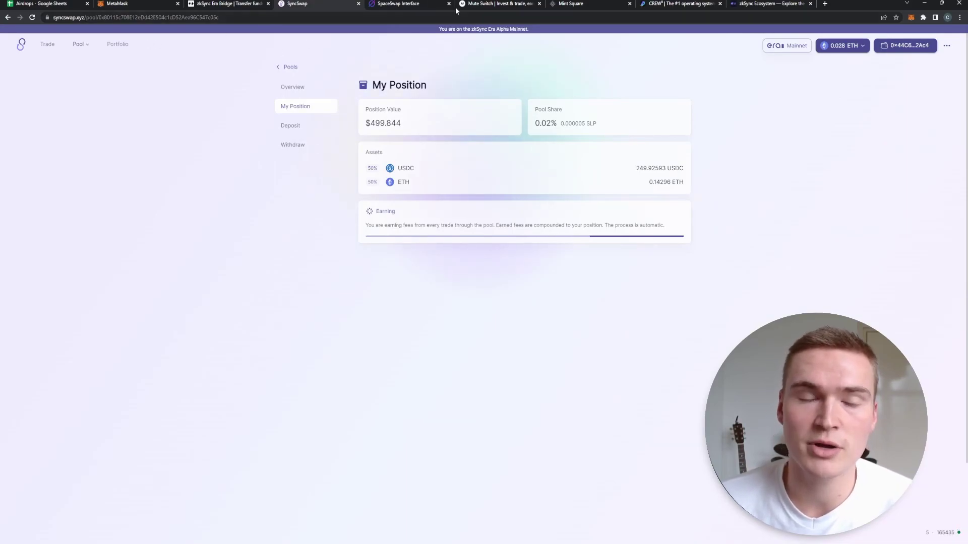
Set Mute.Switch's swap from ETH to USDC and open the Liquidity Pools page.
click(486, 4)
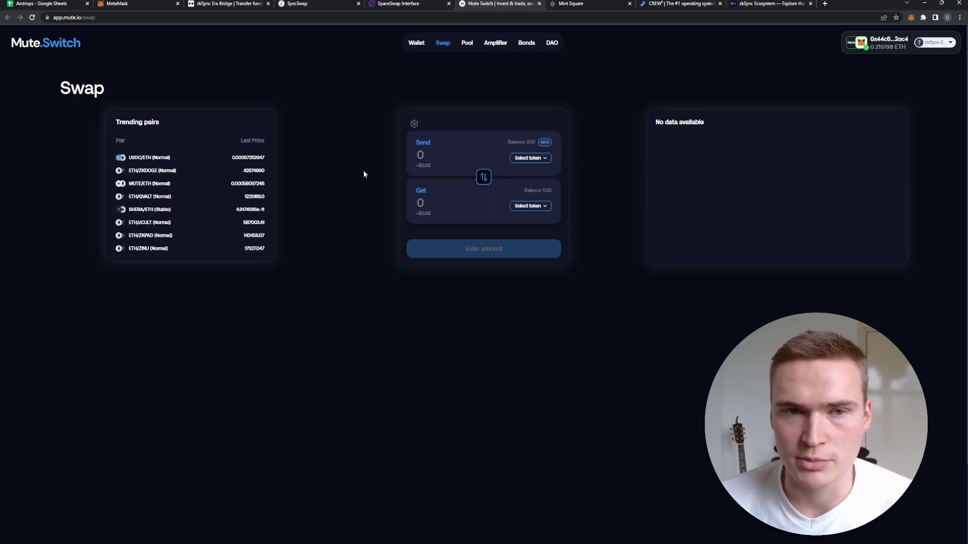
click(544, 155)
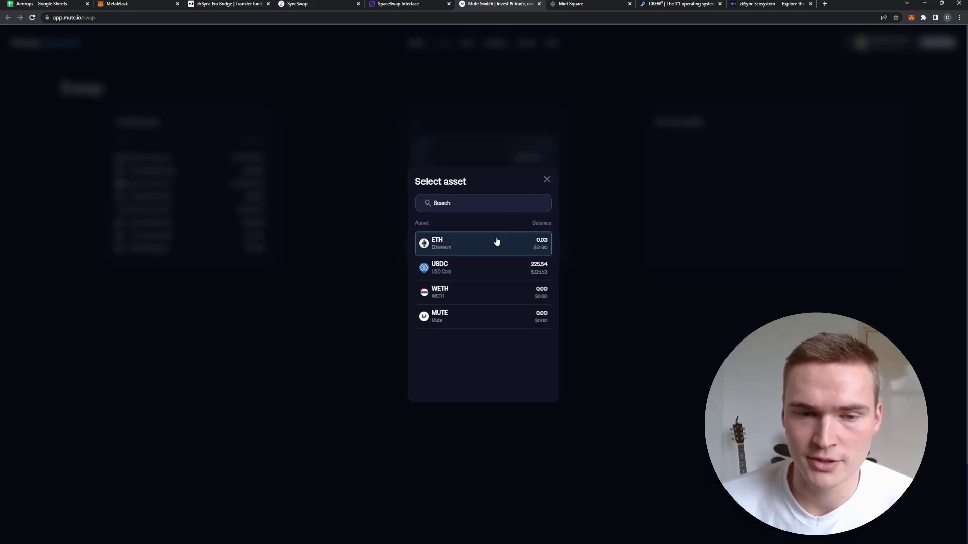
click(496, 241)
click(529, 206)
click(462, 268)
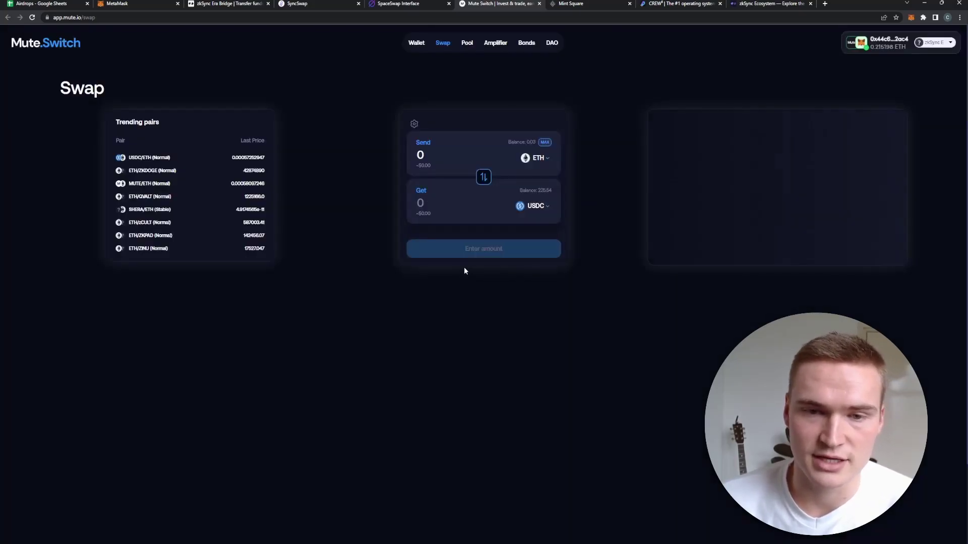
click(440, 158)
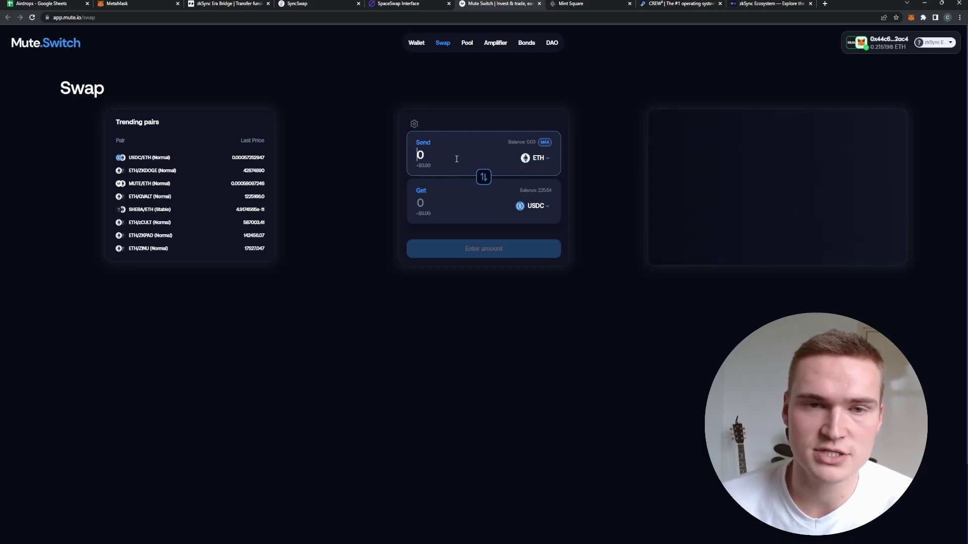
click(469, 46)
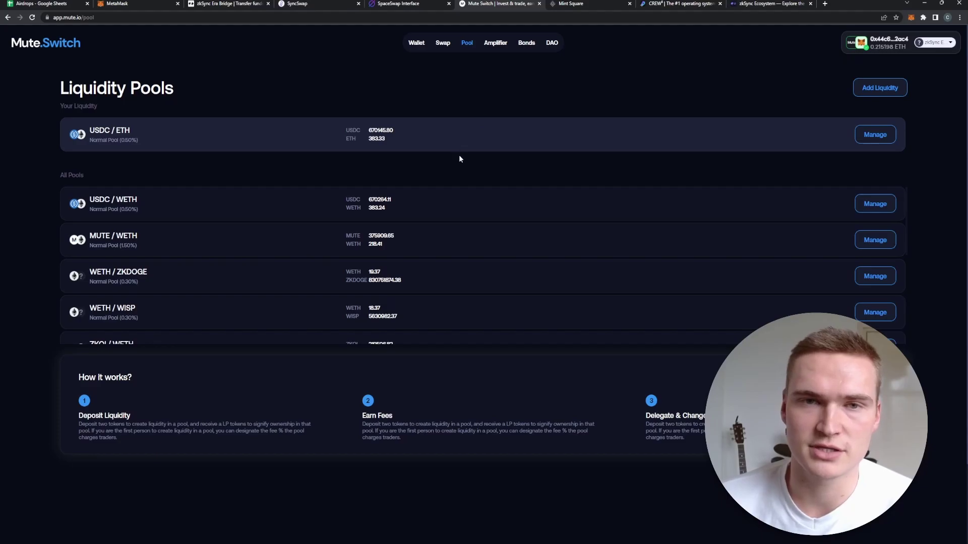
Flip through the SyncSwap, SpaceFi and Mute.Switch tabs, then move to Mint Square.
click(333, 3)
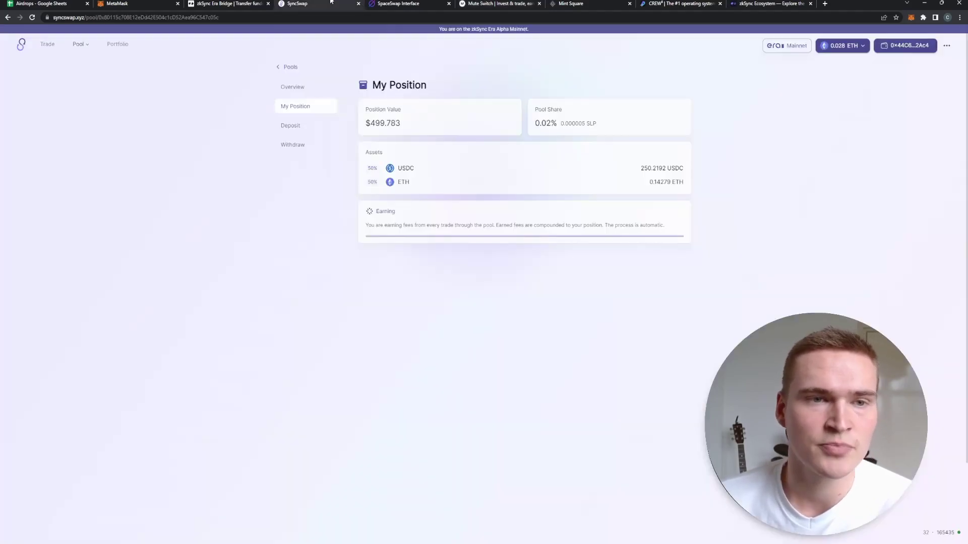
click(414, 4)
click(499, 4)
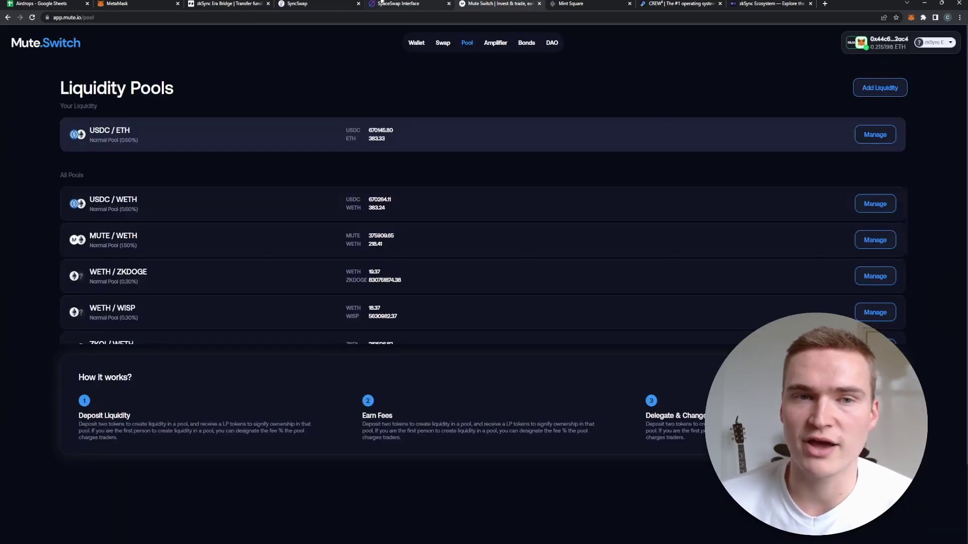
click(343, 4)
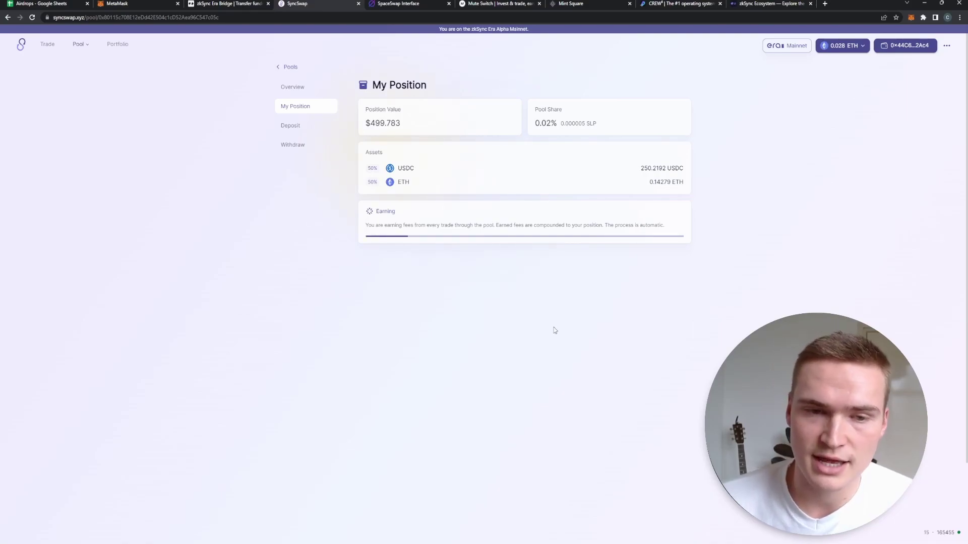
key(ctrl+7)
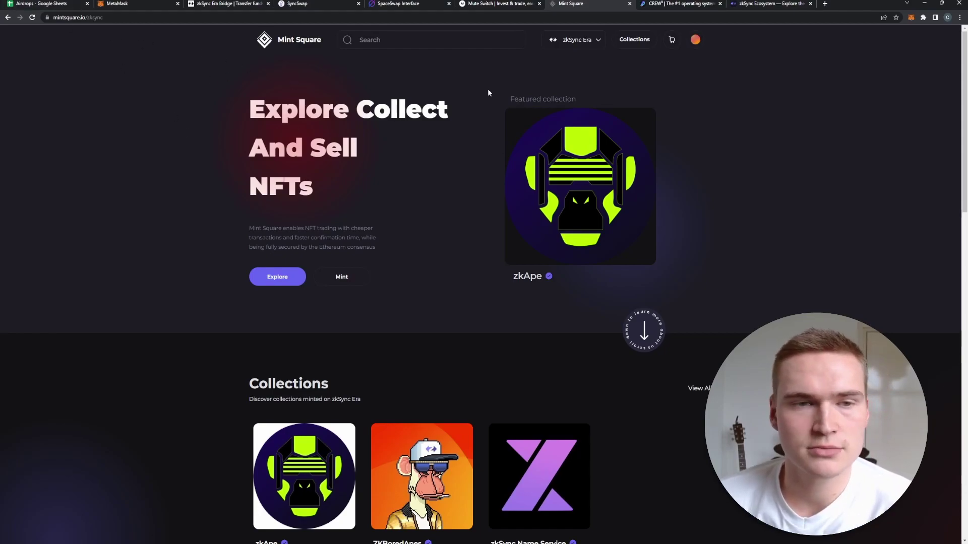
Keep zkSync Era as the Mint Square network and open the Mint a new NFT form.
click(584, 43)
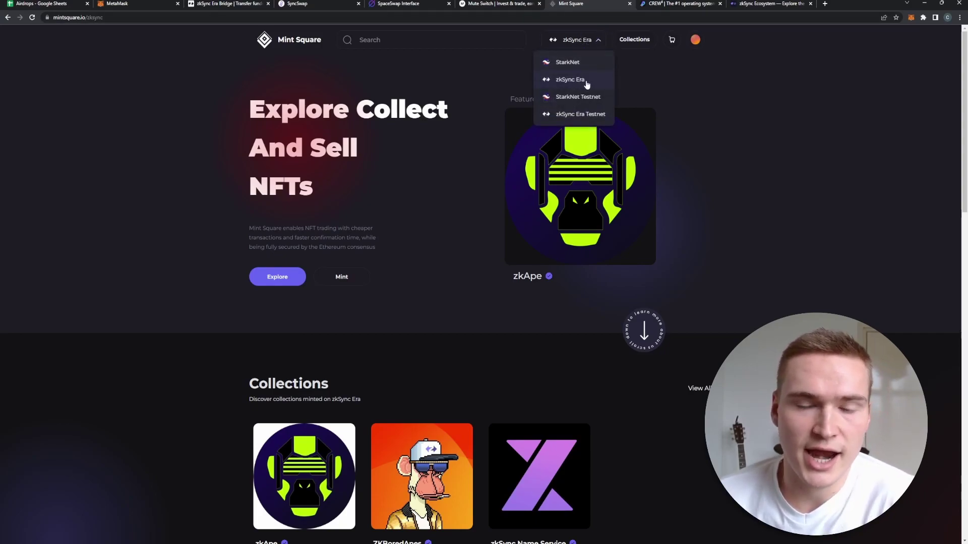
click(704, 171)
scroll(554, 176, down, 3)
scroll(406, 171, up, 3)
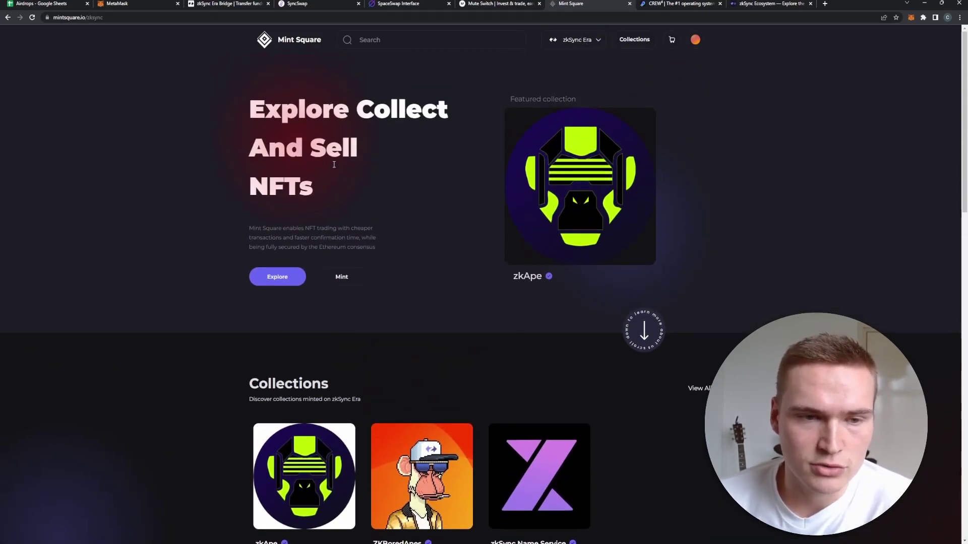
click(336, 279)
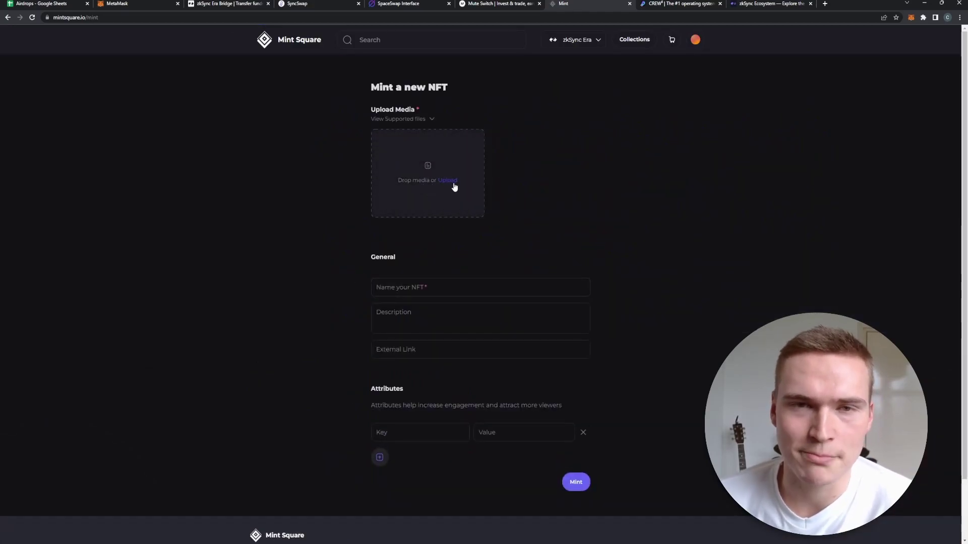
Try minting with an empty form, triggering the image and name required errors, then open the account menu.
scroll(504, 197, down, 1)
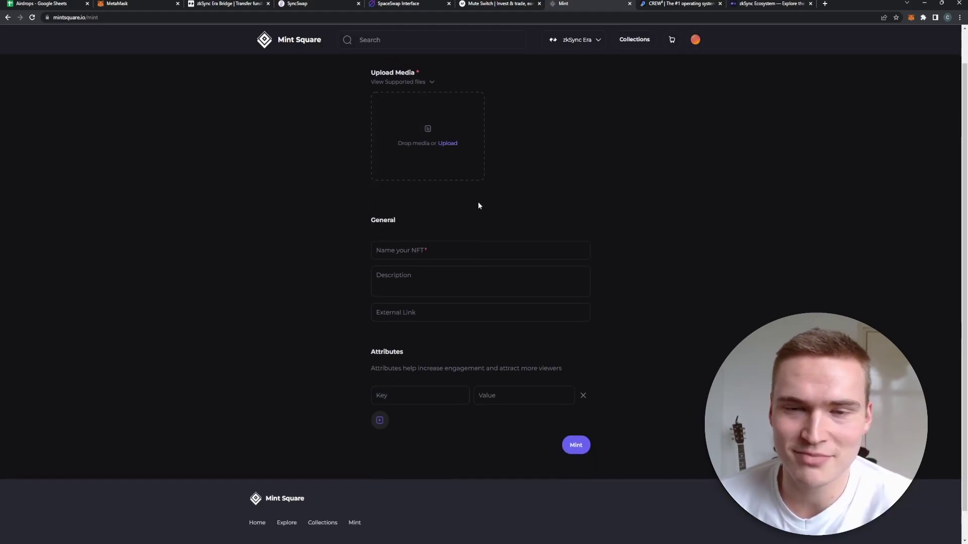
scroll(534, 148, up, 1)
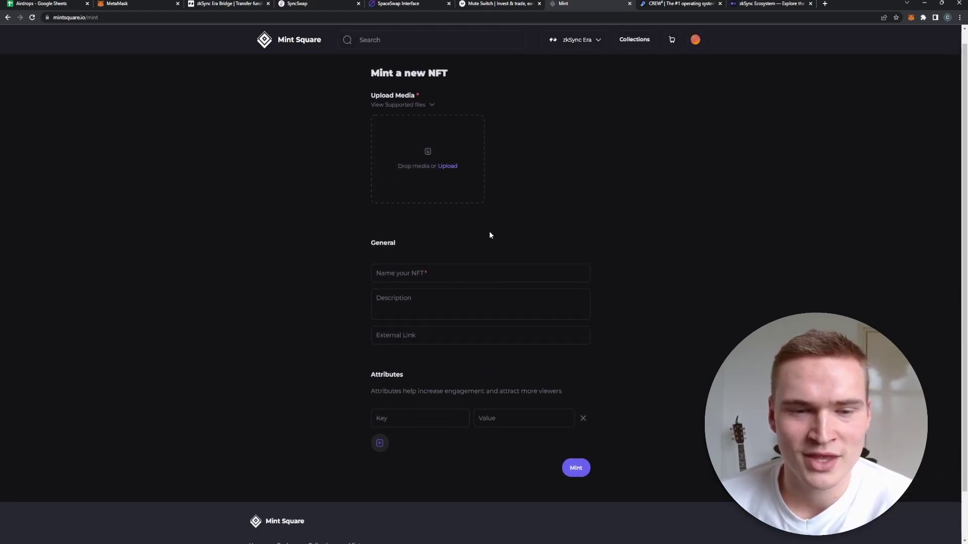
scroll(488, 232, down, 1)
click(429, 247)
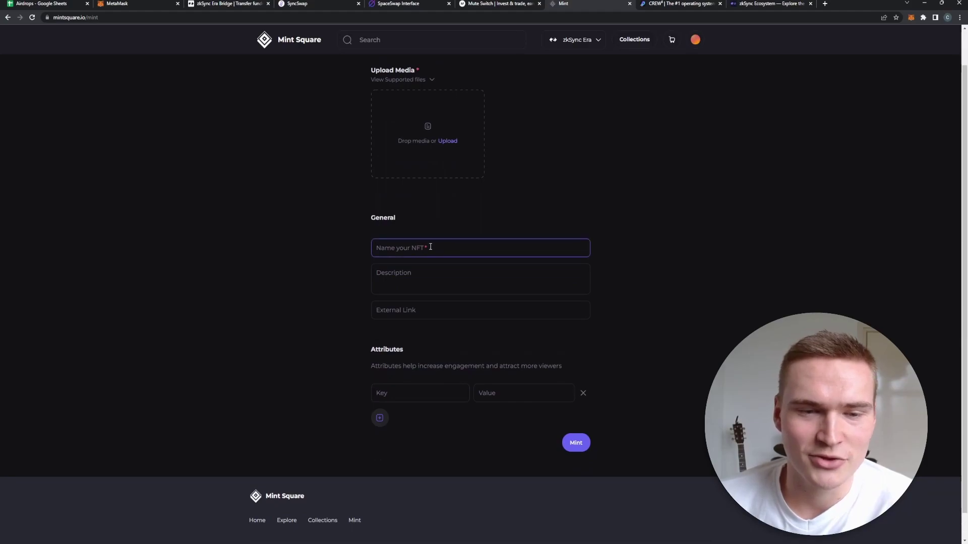
click(580, 442)
scroll(565, 422, up, 1)
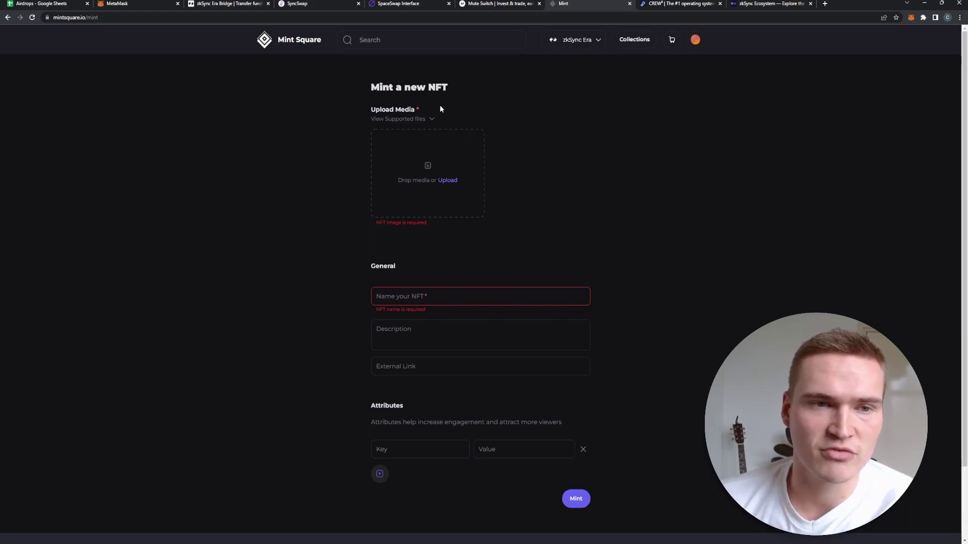
click(696, 40)
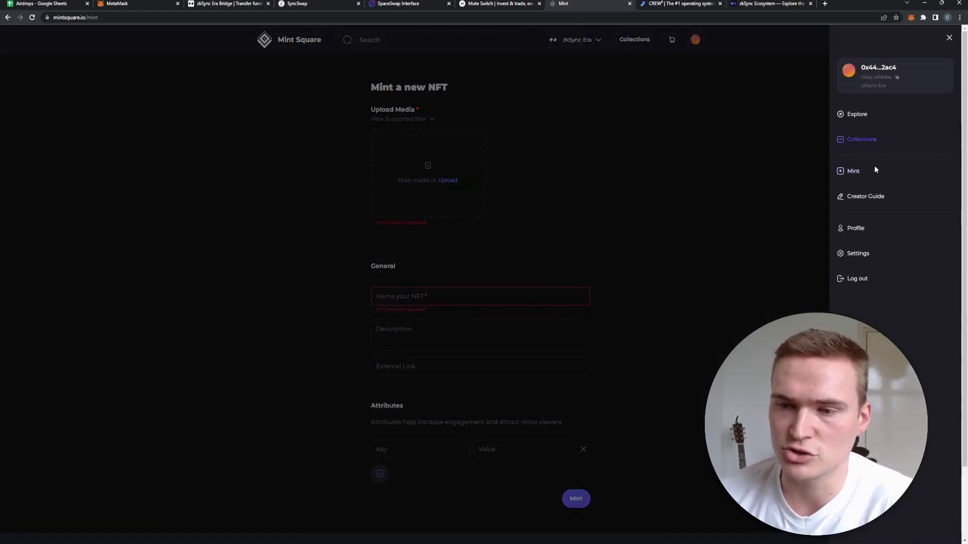
Open the Cilinix Crypto NFT from the profile, then switch to the Crew3 zkSync questboard.
click(856, 229)
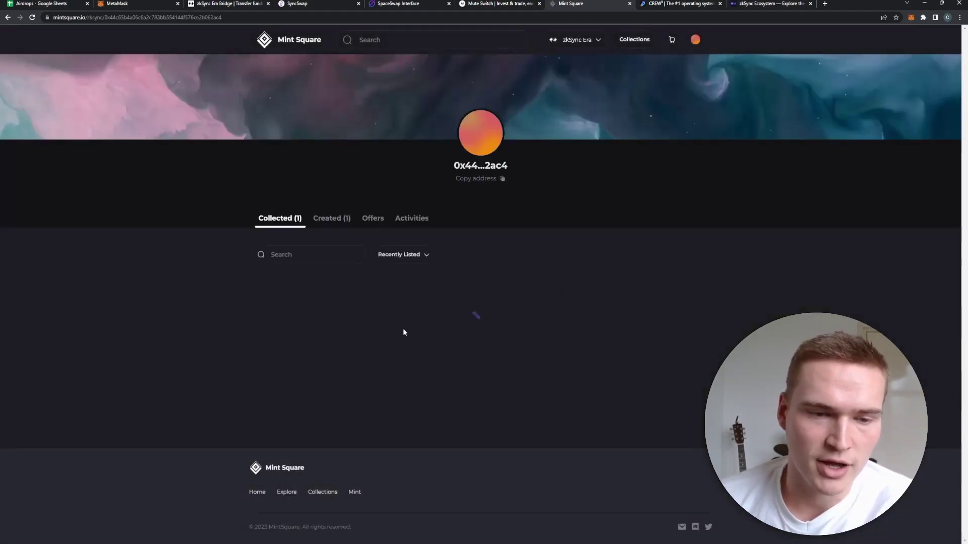
click(344, 330)
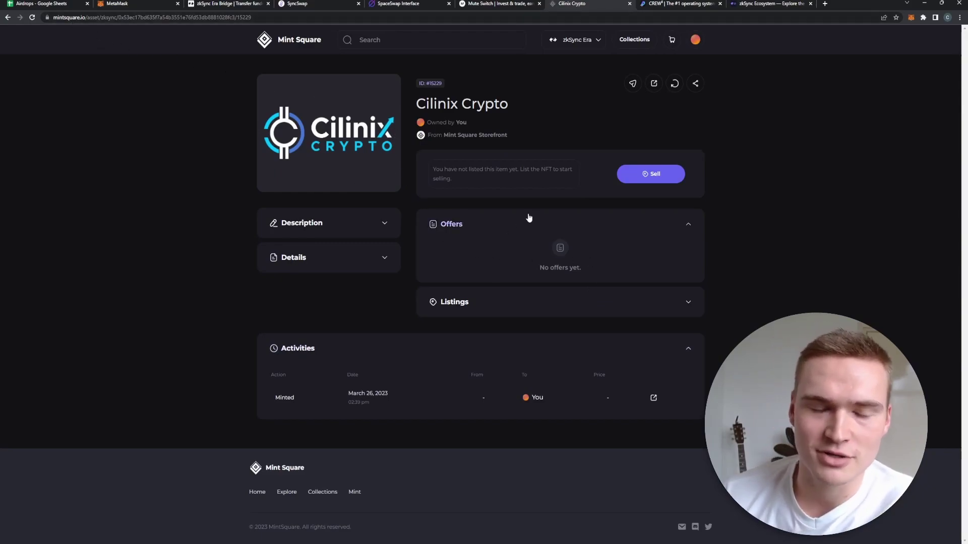
key(ctrl+Tab)
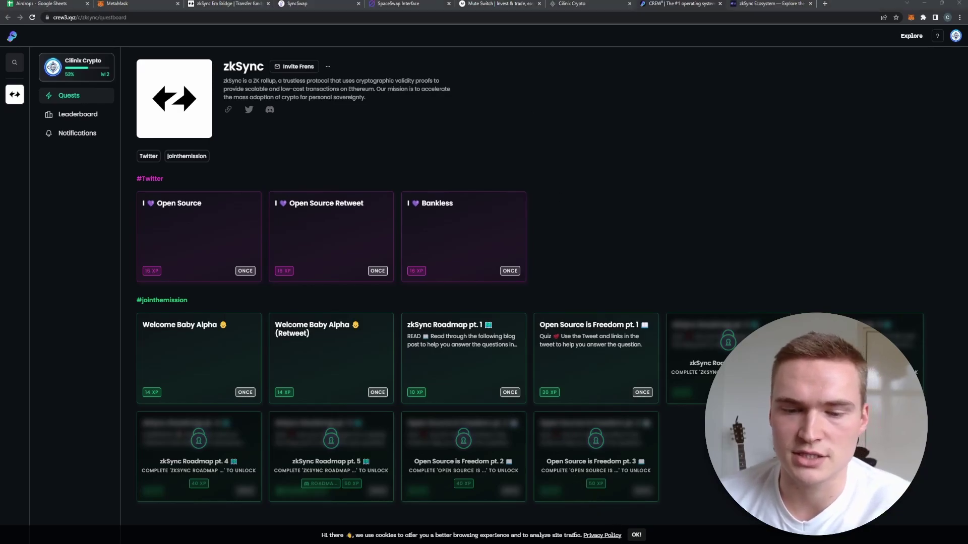
click(768, 218)
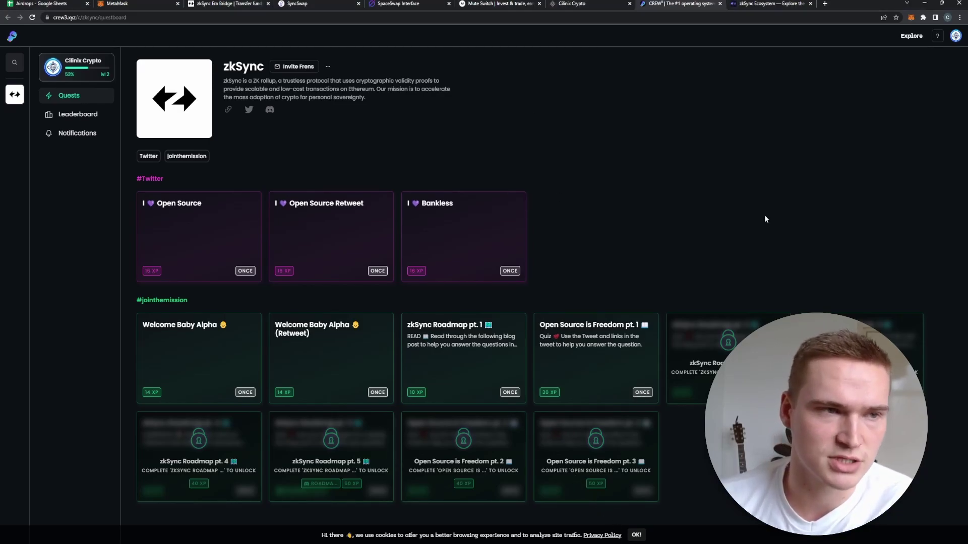